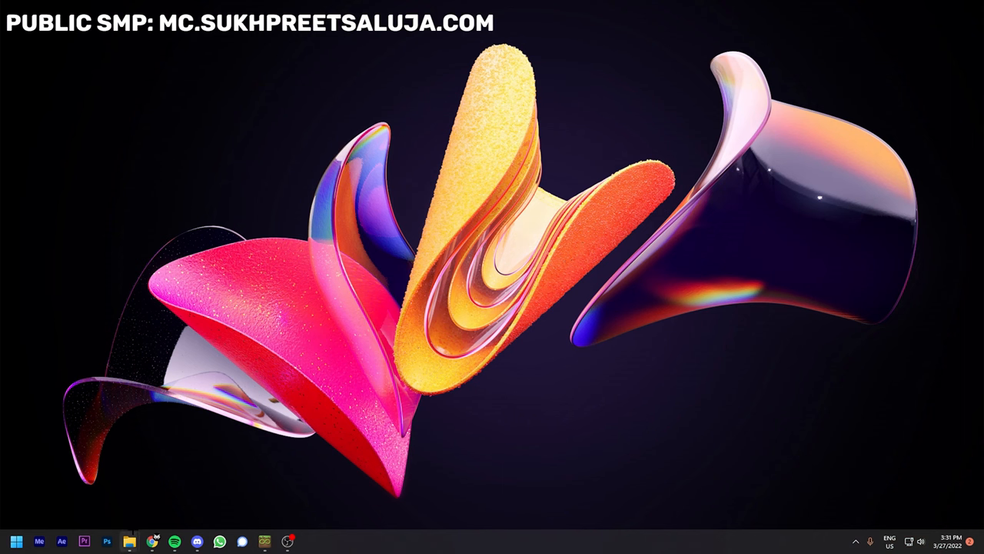
Step: Bring up the Tutorial folder holding the Minecraft server files
{"action": "left_click", "coordinate": [77, 492]}
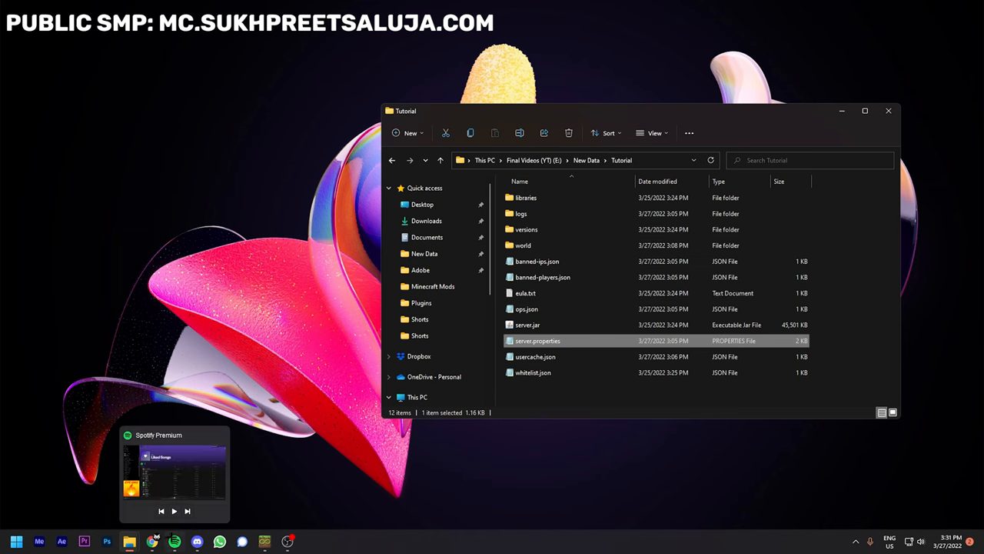
Step: Start the Minecraft Java guide on playit.gg and answer yes to both setup questions
{"action": "left_click", "coordinate": [152, 541]}
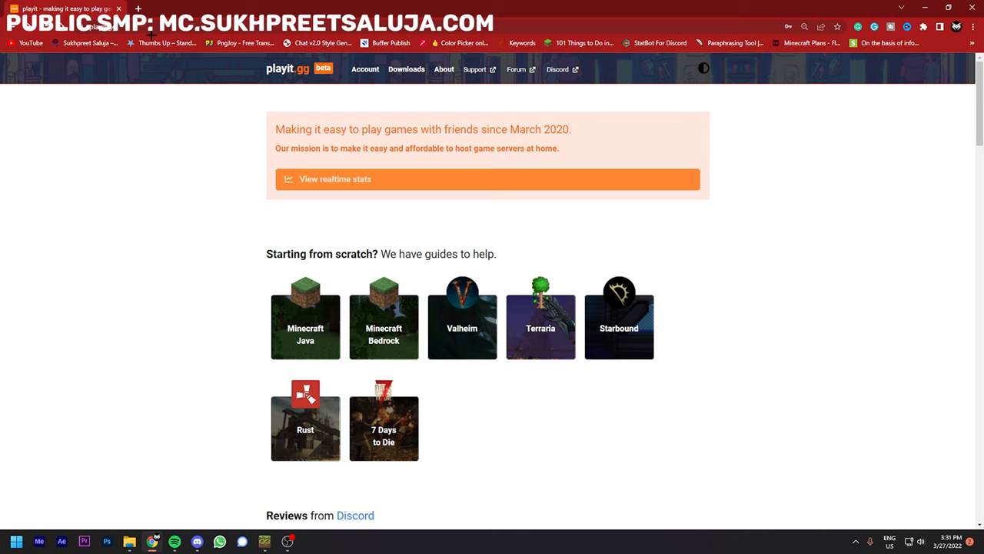
{"action": "left_click", "coordinate": [100, 26]}
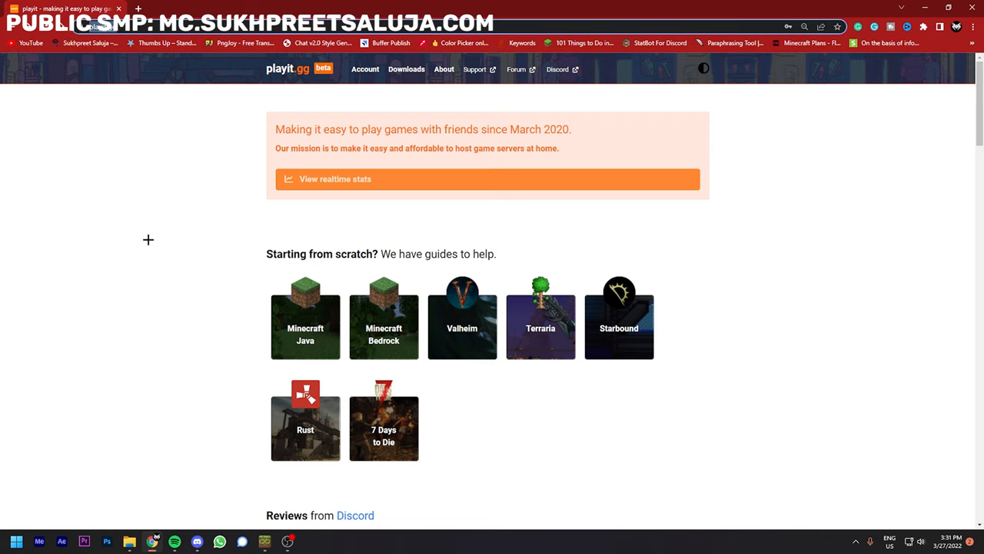
{"action": "scroll", "coordinate": [696, 289], "scroll_direction": "down", "scroll_amount": 1}
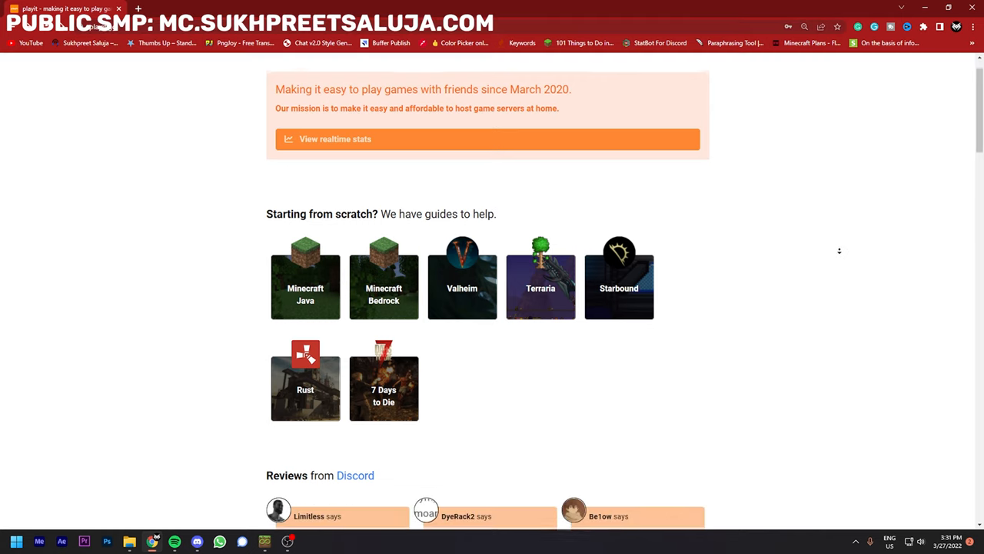
{"action": "scroll", "coordinate": [839, 251], "scroll_direction": "up", "scroll_amount": 1}
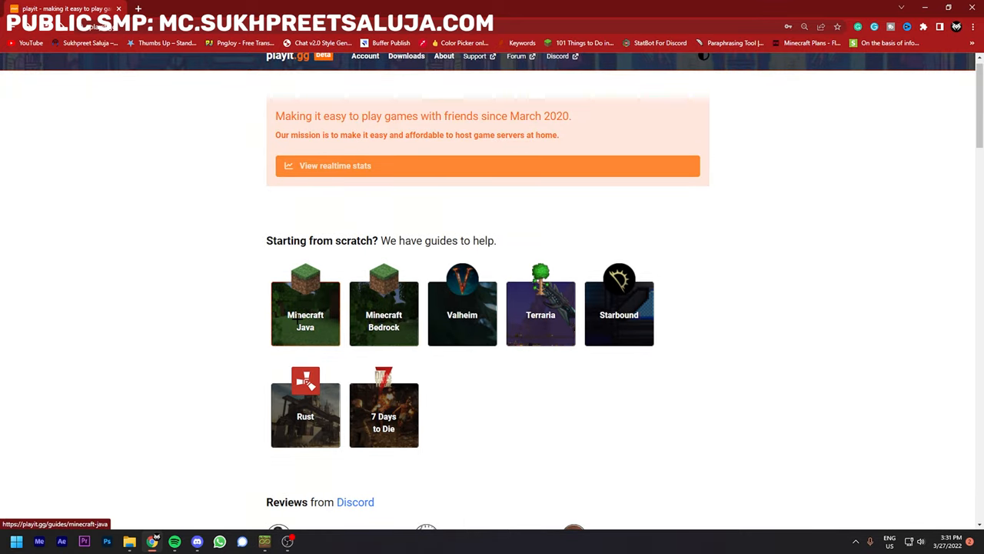
{"action": "left_click", "coordinate": [300, 317]}
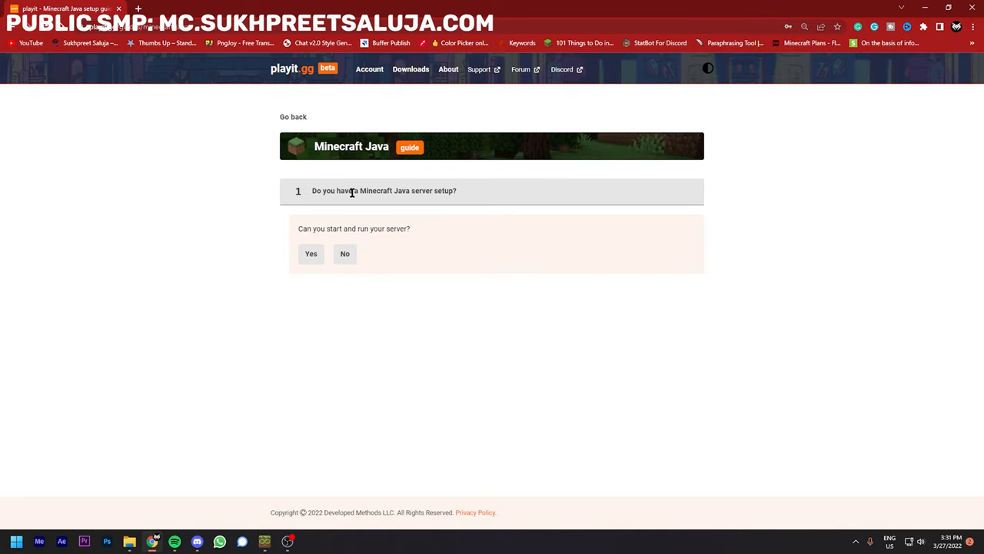
{"action": "left_click", "coordinate": [310, 253]}
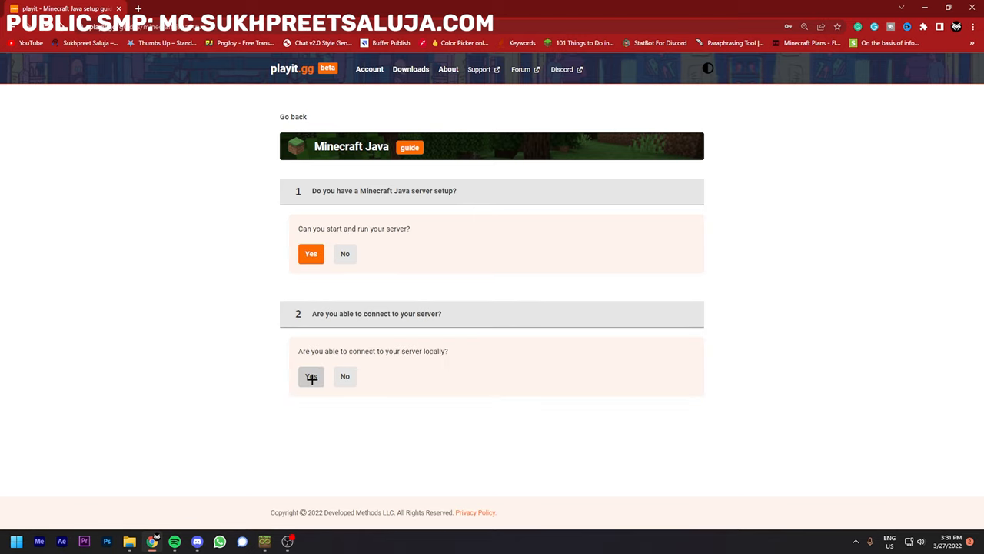
{"action": "left_click", "coordinate": [311, 376]}
{"action": "scroll", "coordinate": [230, 308], "scroll_direction": "down", "scroll_amount": 5}
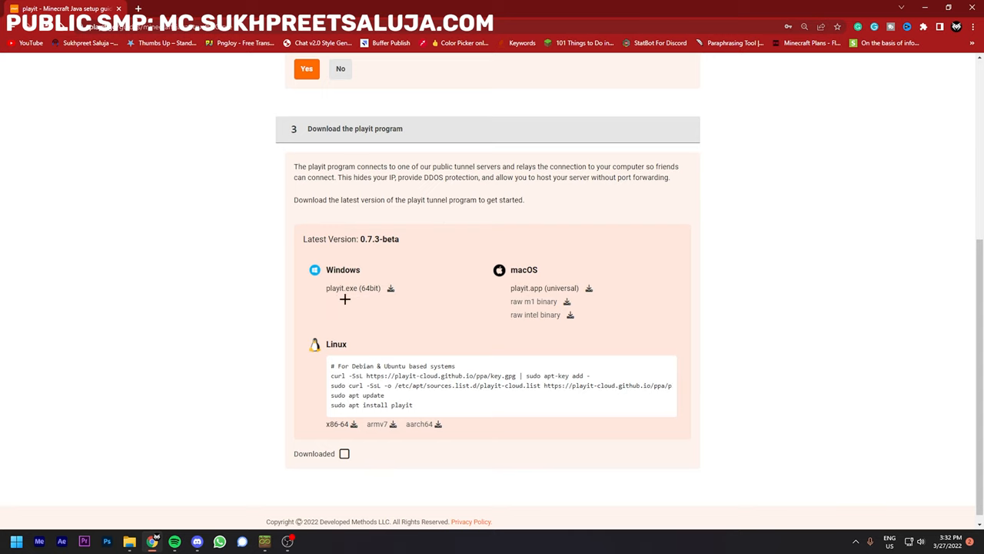
Step: Tick the Downloaded checkbox and launch playit-0.7.3-beta-signed.exe from the Tutorial folder
{"action": "left_click", "coordinate": [129, 542]}
{"action": "left_click", "coordinate": [162, 482]}
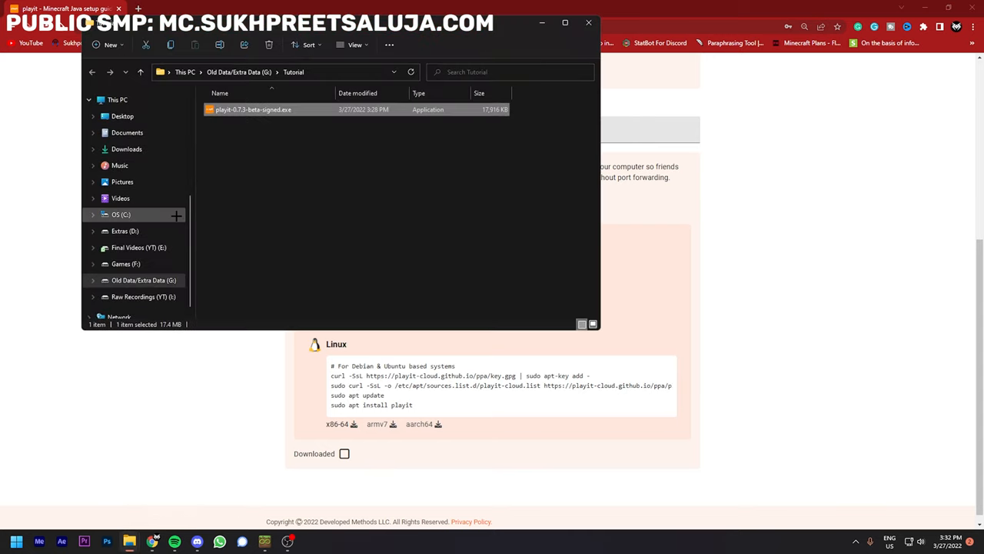
{"action": "left_click", "coordinate": [258, 156]}
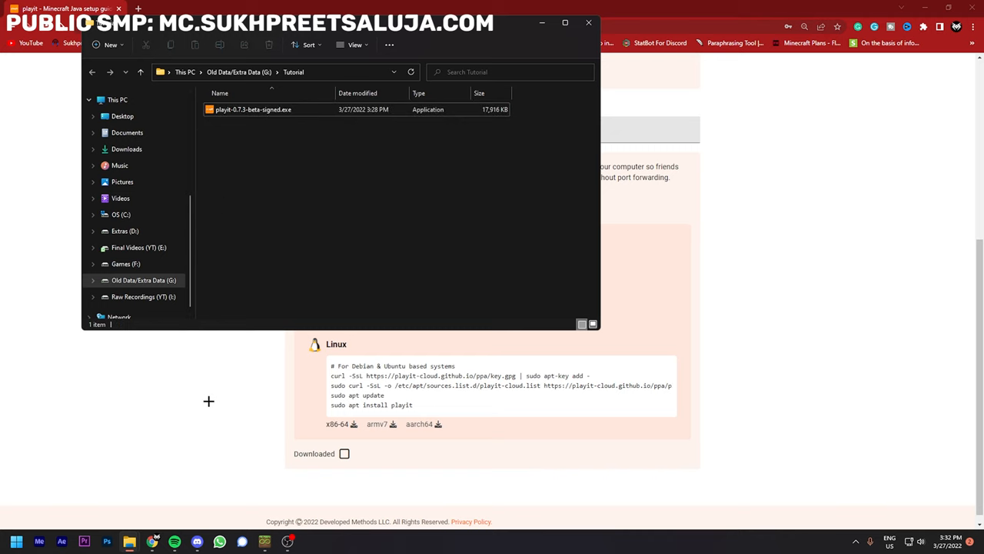
{"action": "left_click", "coordinate": [129, 542]}
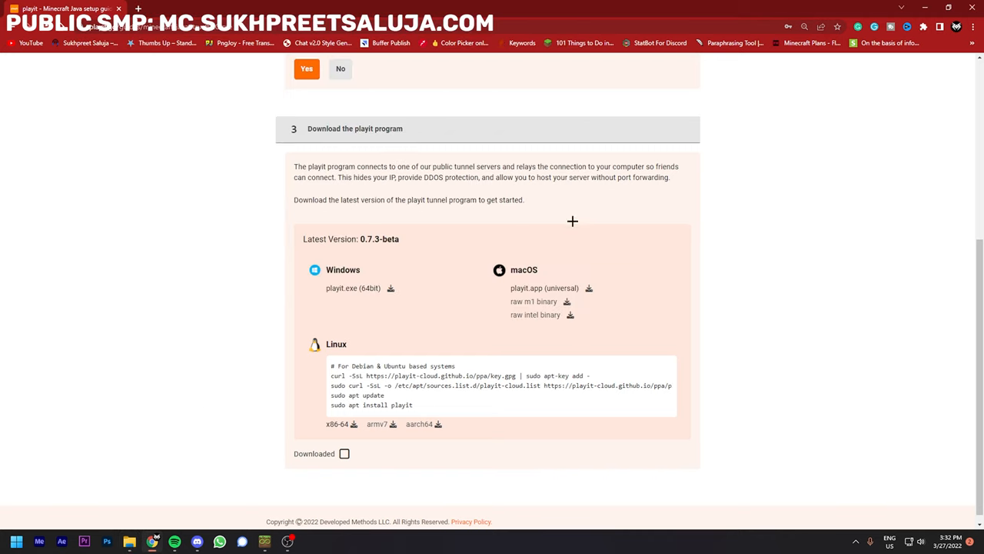
{"action": "left_click", "coordinate": [344, 453]}
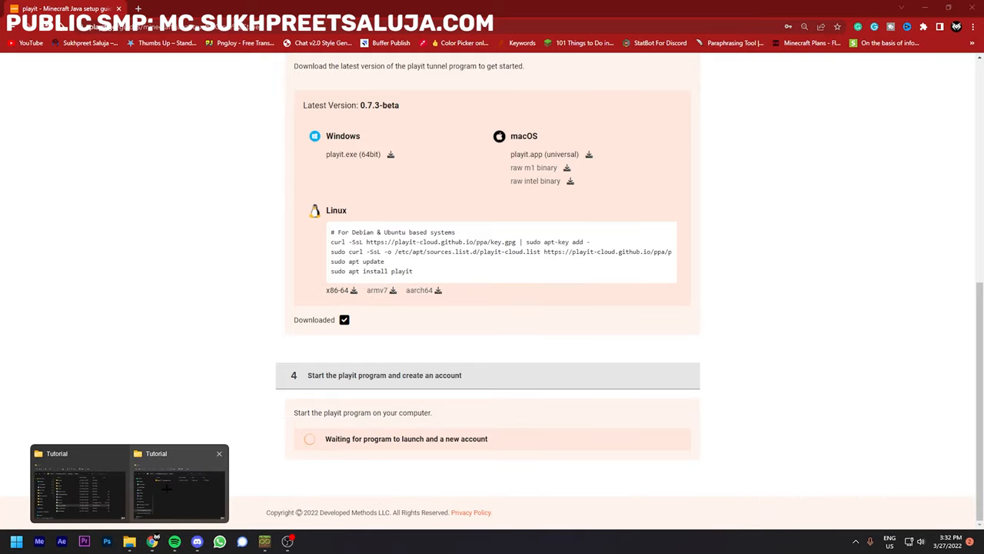
{"action": "left_click", "coordinate": [129, 541]}
{"action": "double_click", "coordinate": [246, 109]}
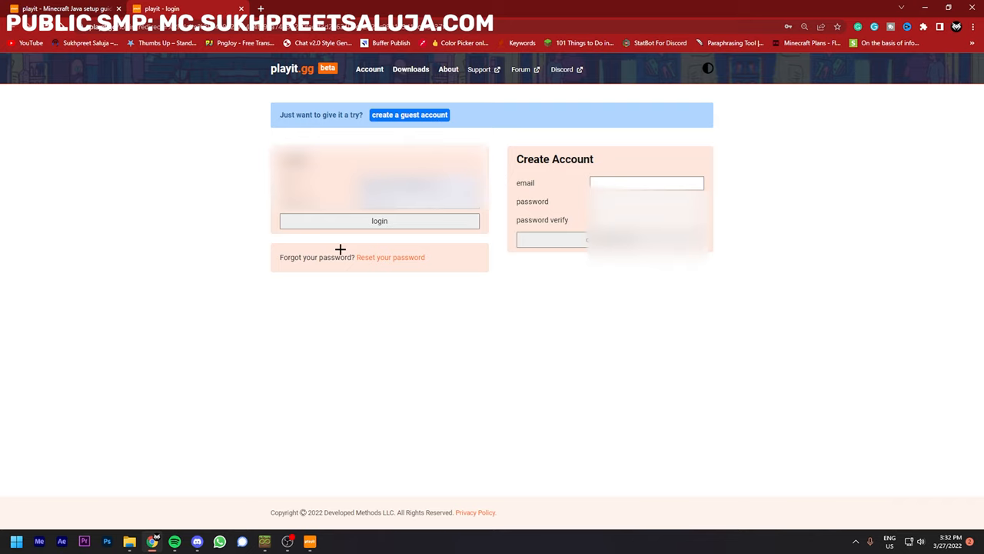
Step: Fill in the account credentials and log in to reach the Account Overview
{"action": "left_click", "coordinate": [642, 183]}
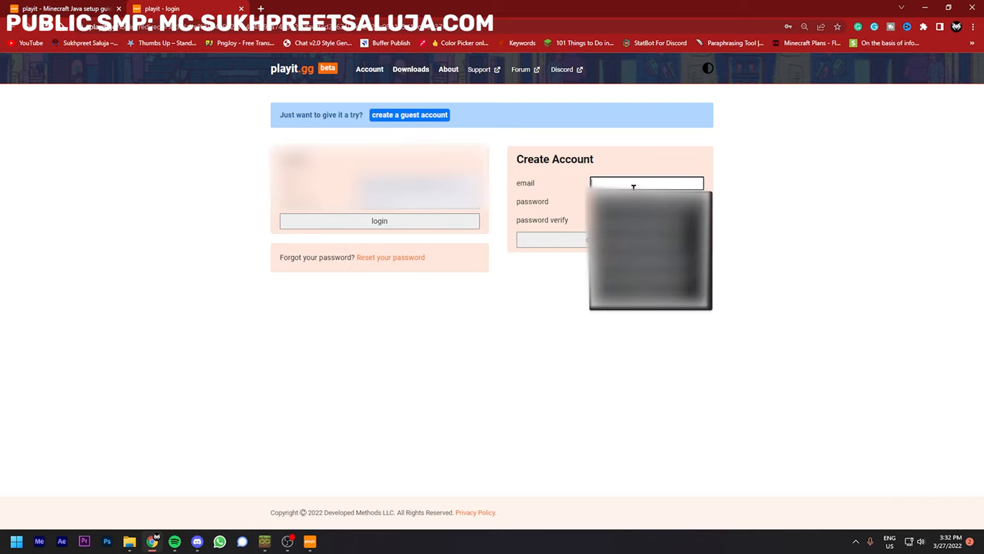
{"action": "left_click", "coordinate": [445, 303]}
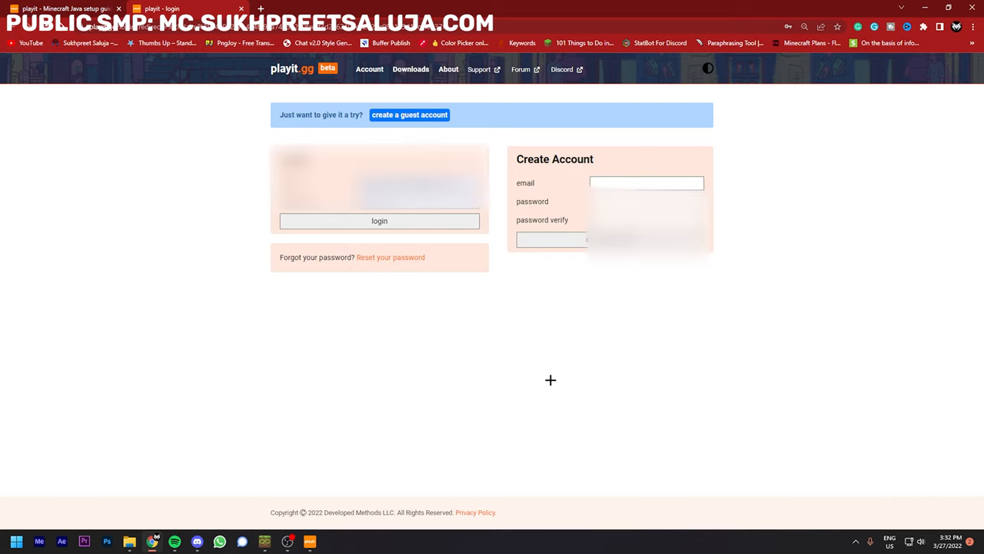
{"action": "left_click", "coordinate": [368, 221]}
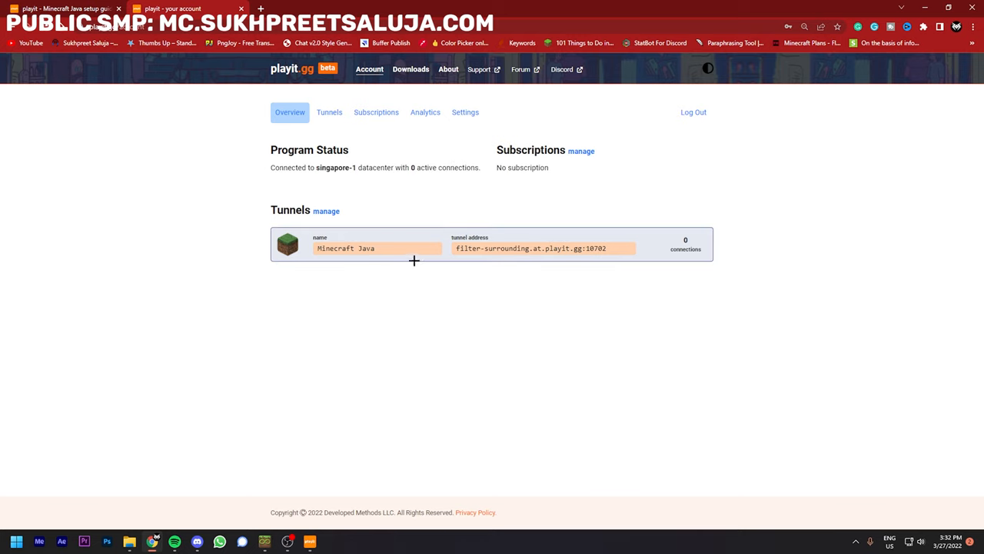
Step: Select the tunnel address filter-surrounding.at.playit.gg:10702 on the Tunnels page and return to File Explorer
{"action": "left_click", "coordinate": [469, 250]}
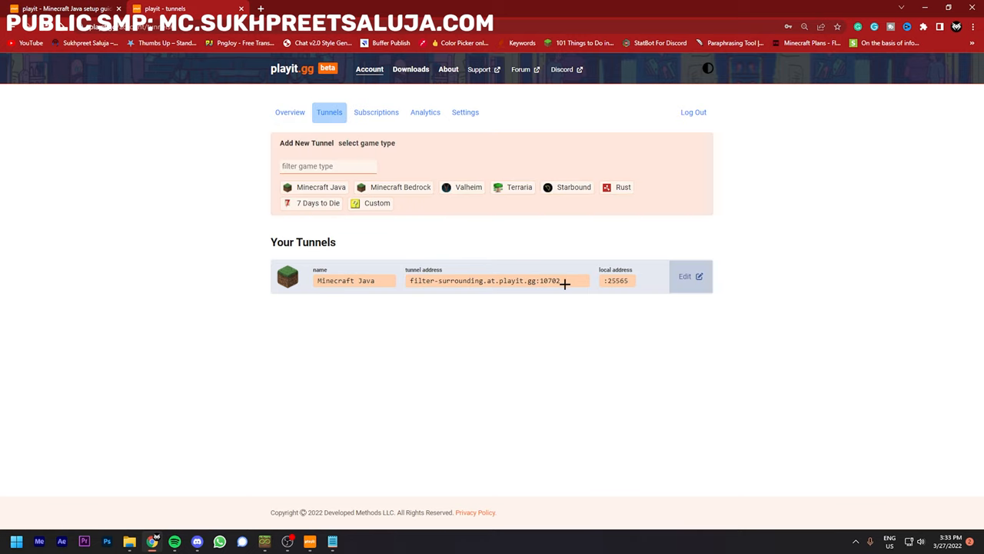
{"action": "triple_click", "coordinate": [550, 280]}
{"action": "key", "text": "ctrl+c"}
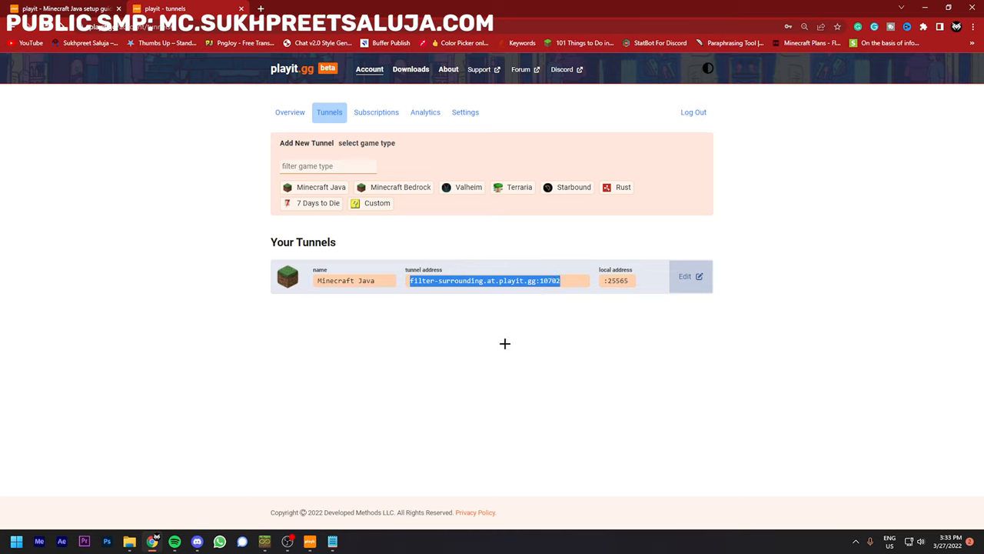
{"action": "left_click", "coordinate": [129, 540]}
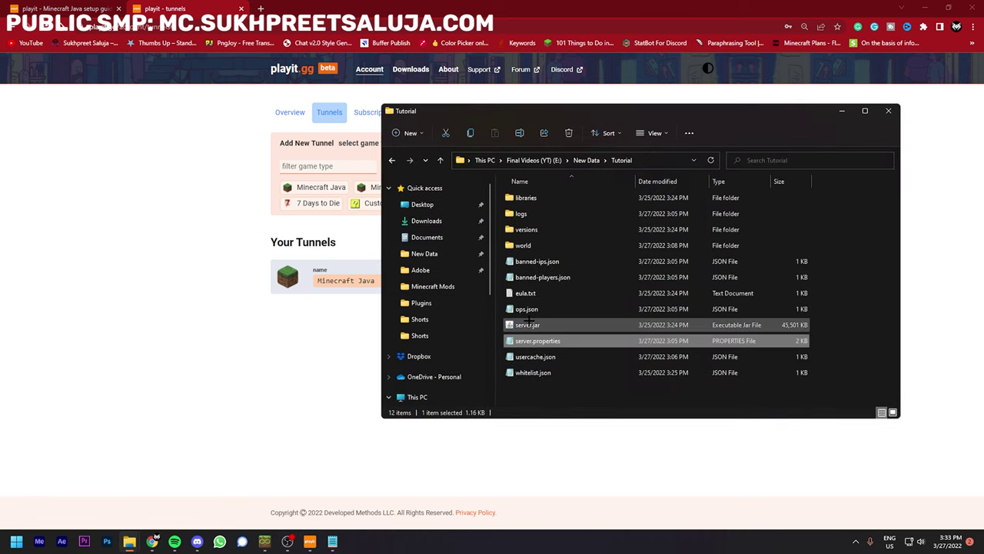
Step: Pick server.jar and bring the playit agent console to the front
{"action": "left_click", "coordinate": [530, 324]}
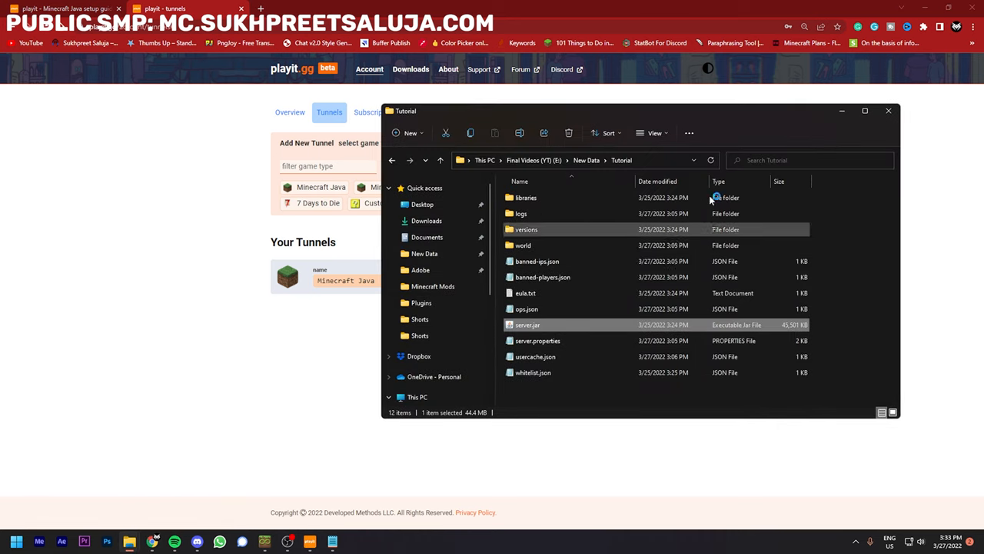
{"action": "left_click", "coordinate": [310, 540]}
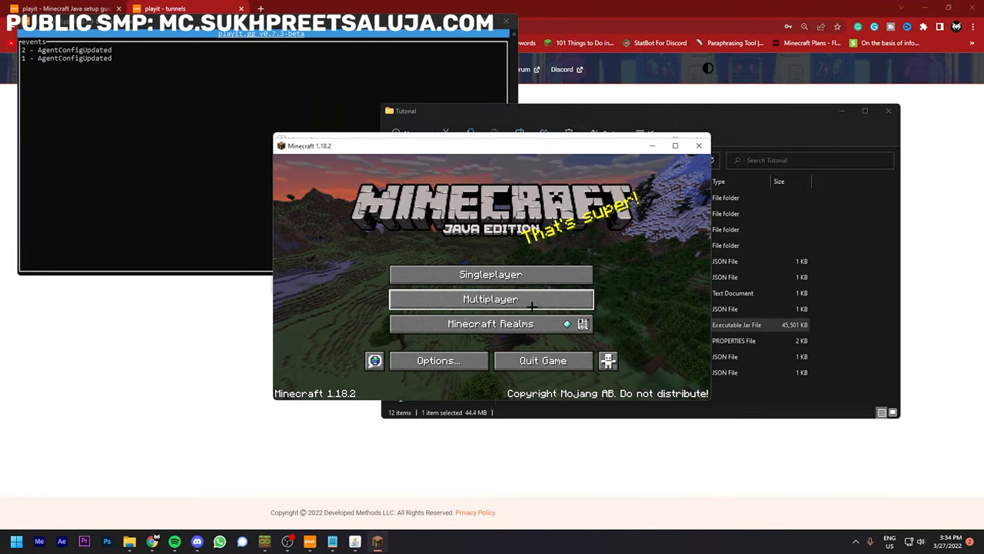
Step: Add a multiplayer server named Tutorial Server with the pasted tunnel address
{"action": "left_click", "coordinate": [490, 298]}
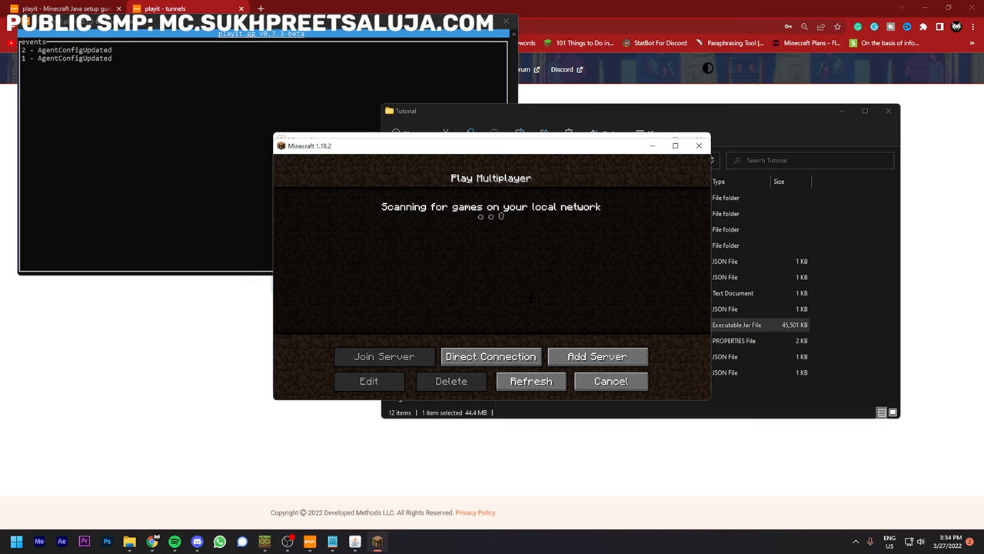
{"action": "left_click", "coordinate": [608, 356]}
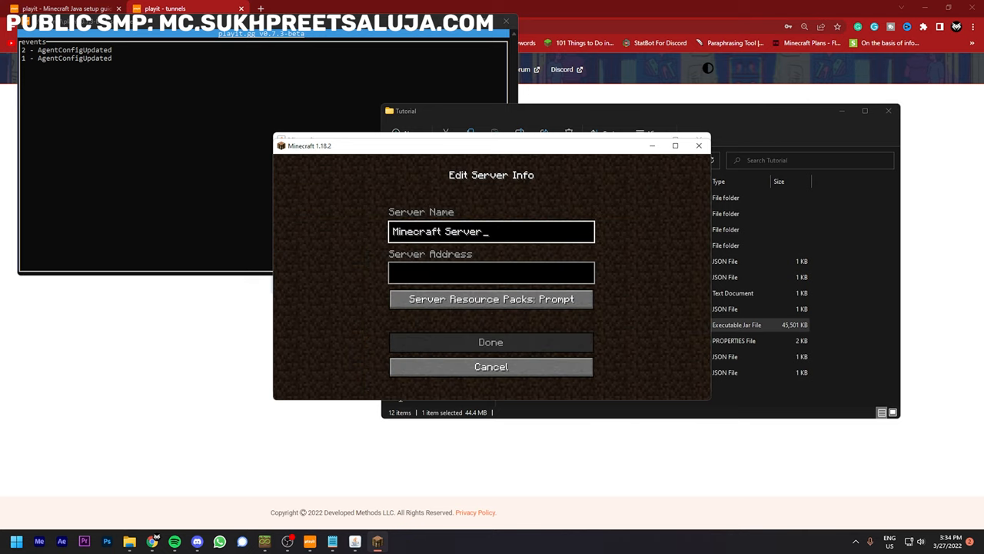
{"action": "key", "text": "ctrl+a"}
{"action": "type", "text": "T"}
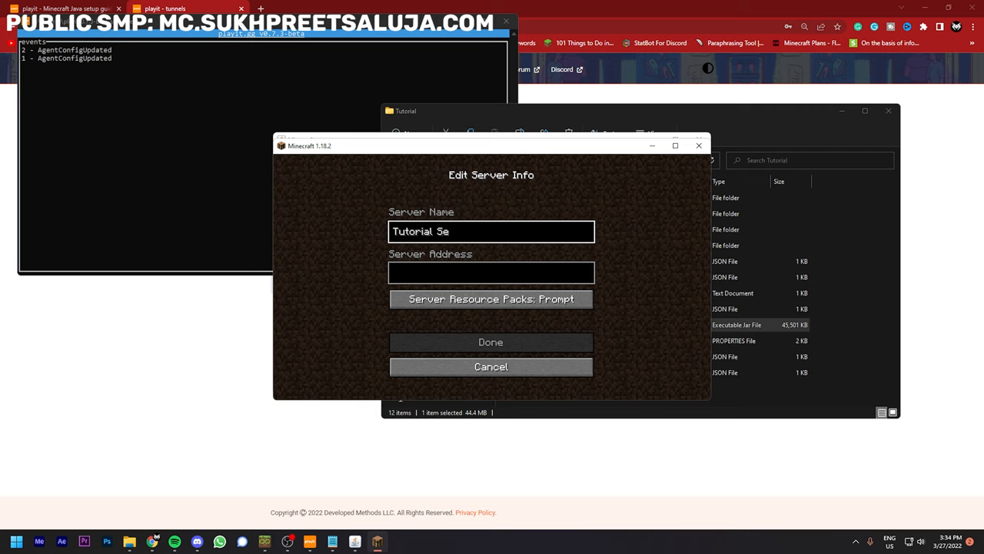
{"action": "type", "text": "ver"}
{"action": "key", "text": "Tab"}
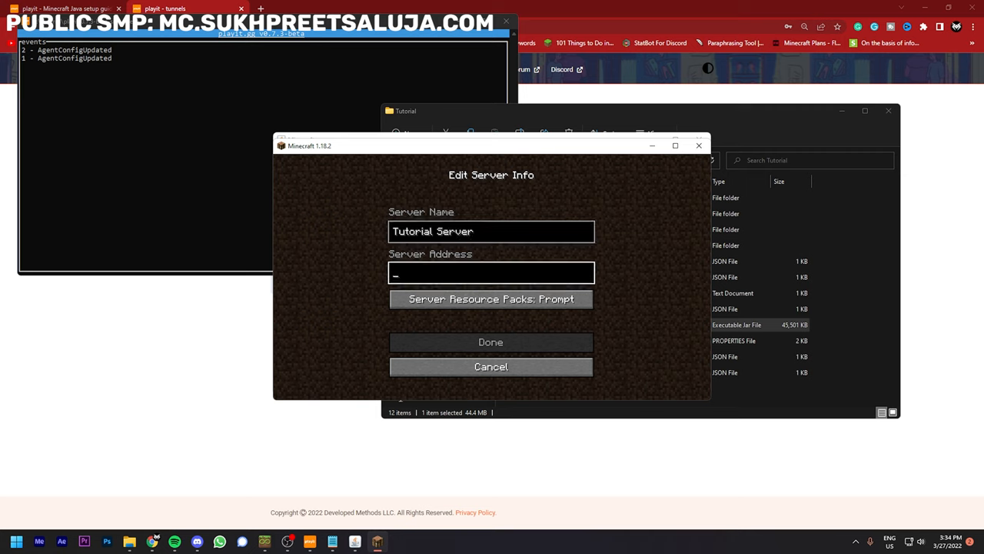
{"action": "key", "text": "ctrl+v"}
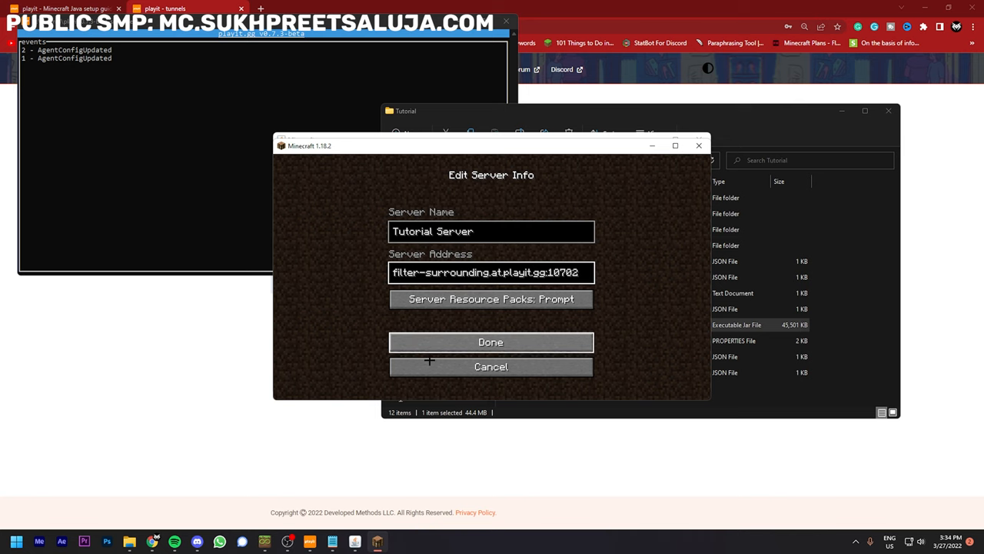
Step: Check the tunnel address on the playit Tunnels page and save the server entry
{"action": "left_click", "coordinate": [490, 343]}
{"action": "triple_click", "coordinate": [555, 281]}
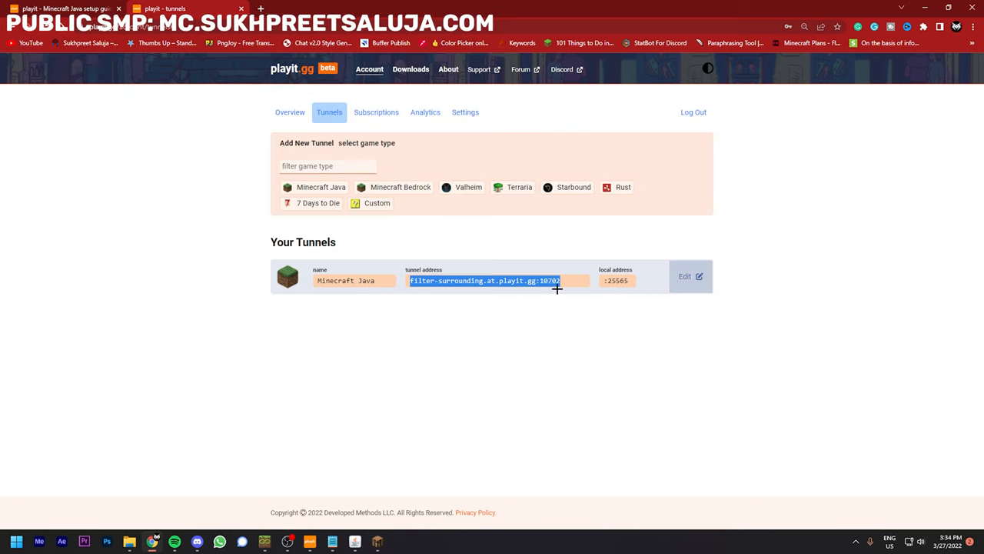
{"action": "left_click", "coordinate": [356, 543]}
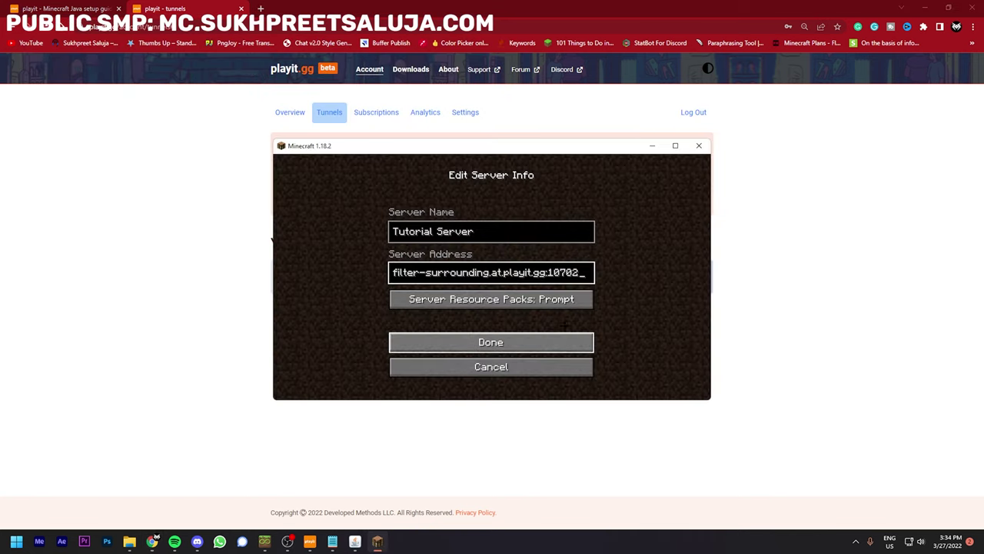
{"action": "left_click", "coordinate": [504, 339]}
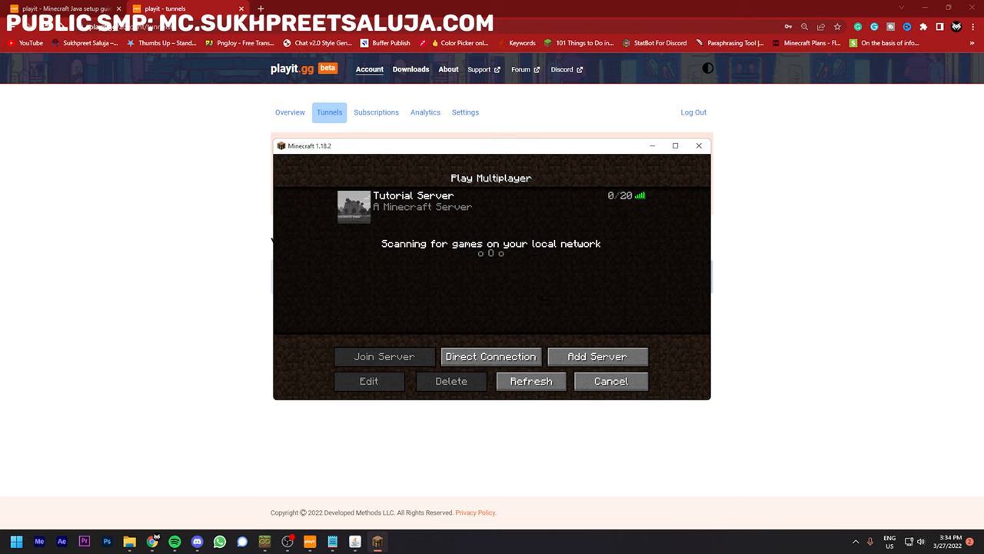
Step: Widen the playit agent log to show host addresses and join Tutorial Server
{"action": "left_click", "coordinate": [354, 542]}
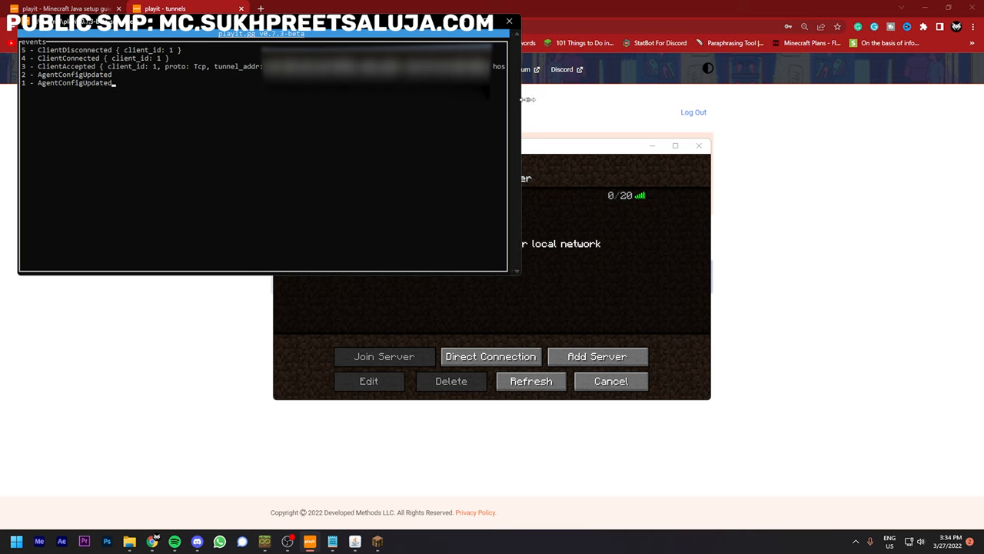
{"action": "left_click_drag", "start_coordinate": [509, 100], "coordinate": [732, 119]}
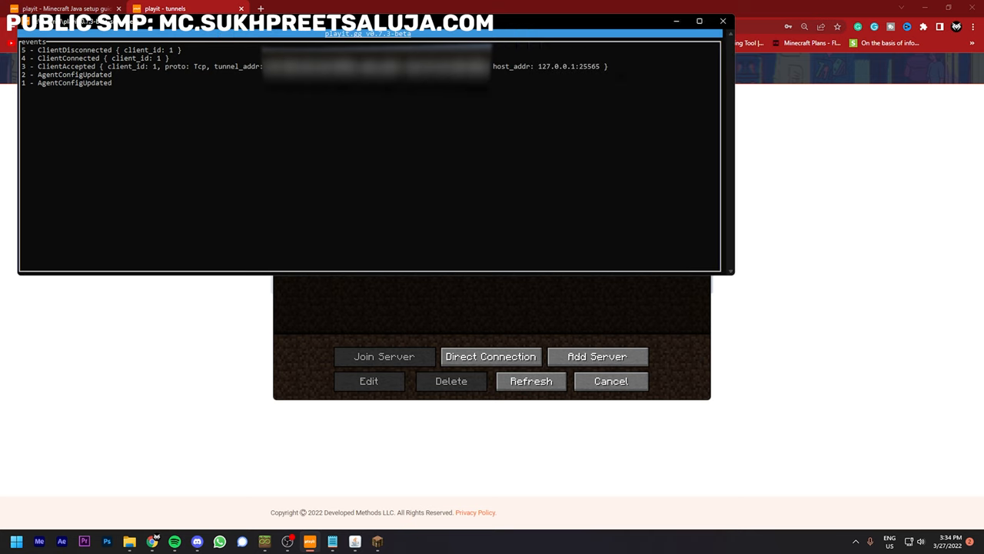
{"action": "left_click", "coordinate": [493, 307]}
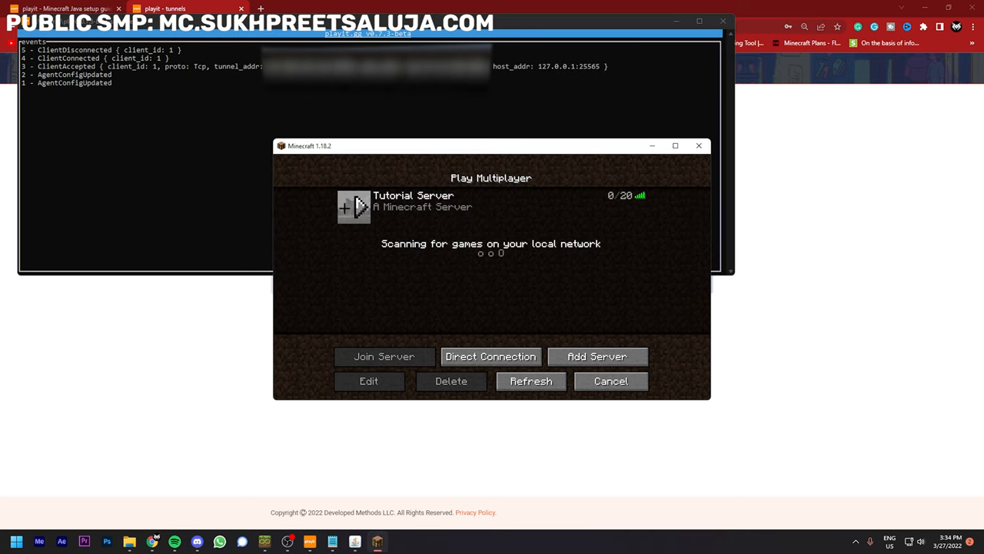
{"action": "double_click", "coordinate": [353, 208]}
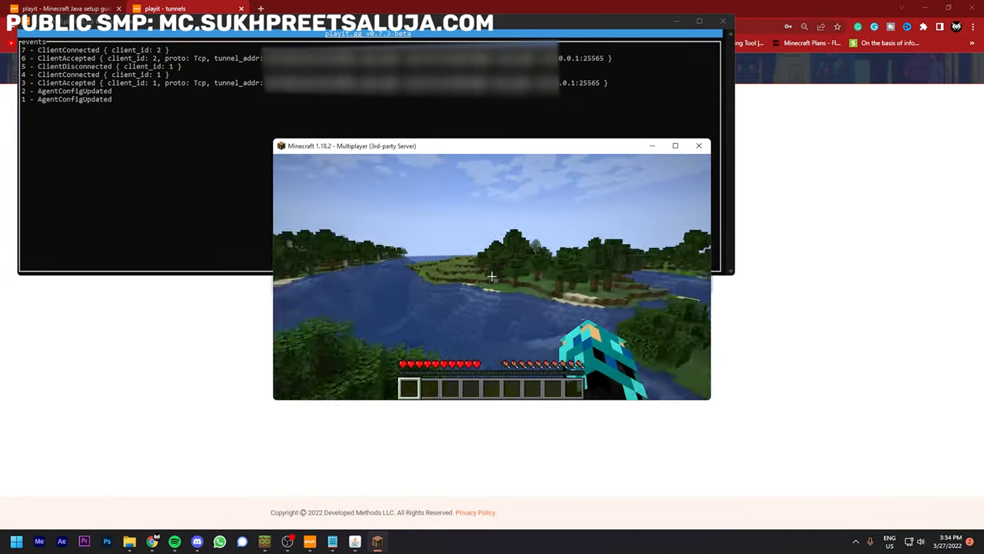
{"action": "key", "text": "super+Tab"}
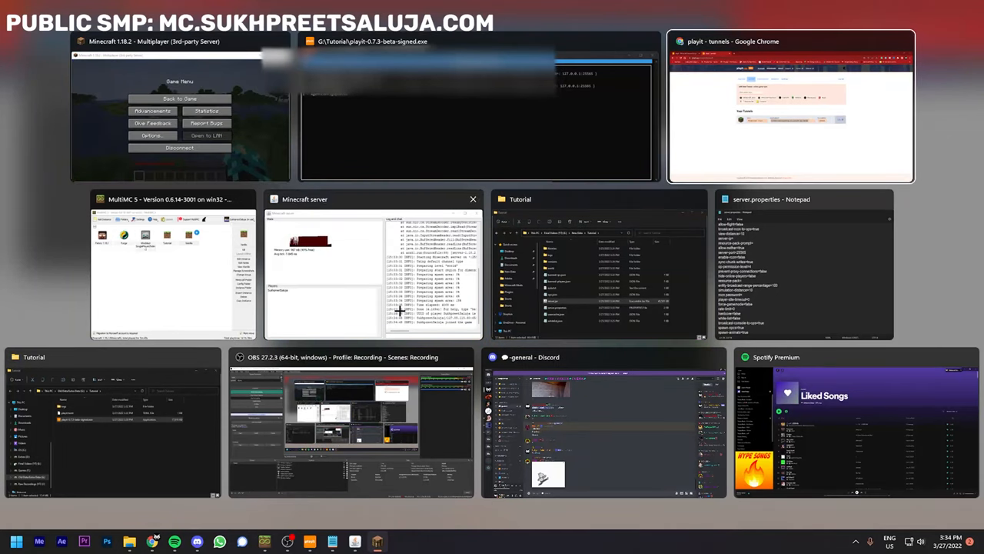
Step: Widen the server console, then send a test chat message in game
{"action": "left_click", "coordinate": [373, 242]}
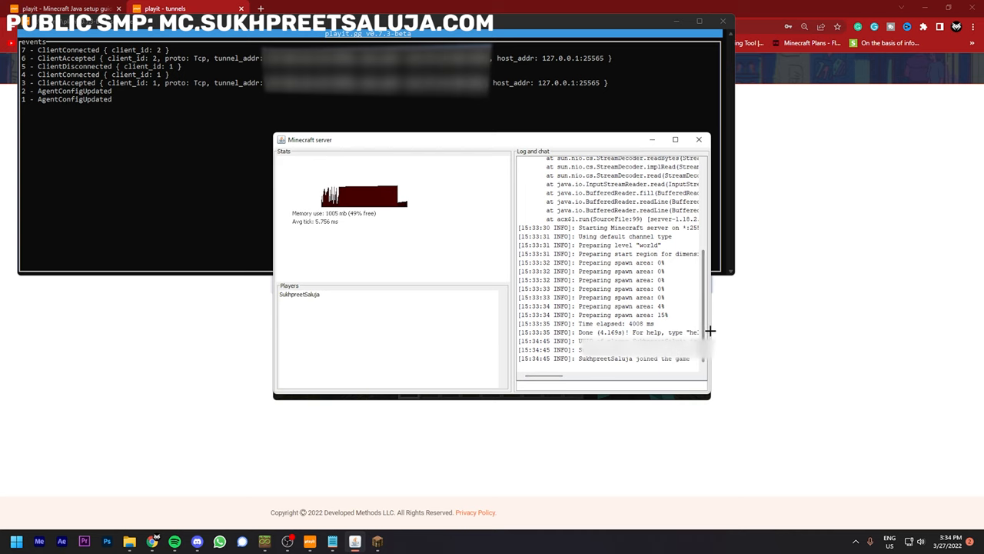
{"action": "left_click_drag", "start_coordinate": [712, 330], "coordinate": [829, 331]}
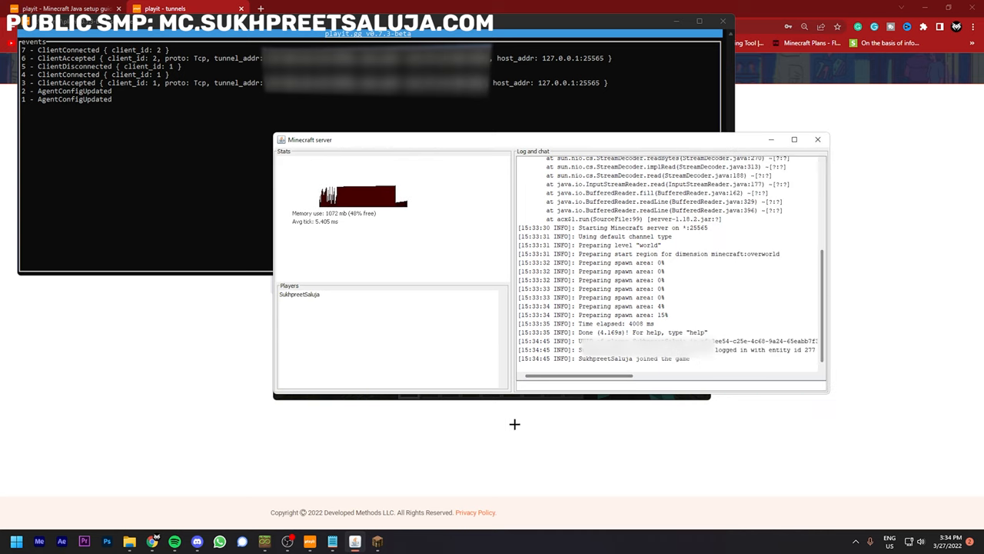
{"action": "key", "text": "alt+Tab"}
{"action": "key", "text": "Escape"}
{"action": "type", "text": "t"}
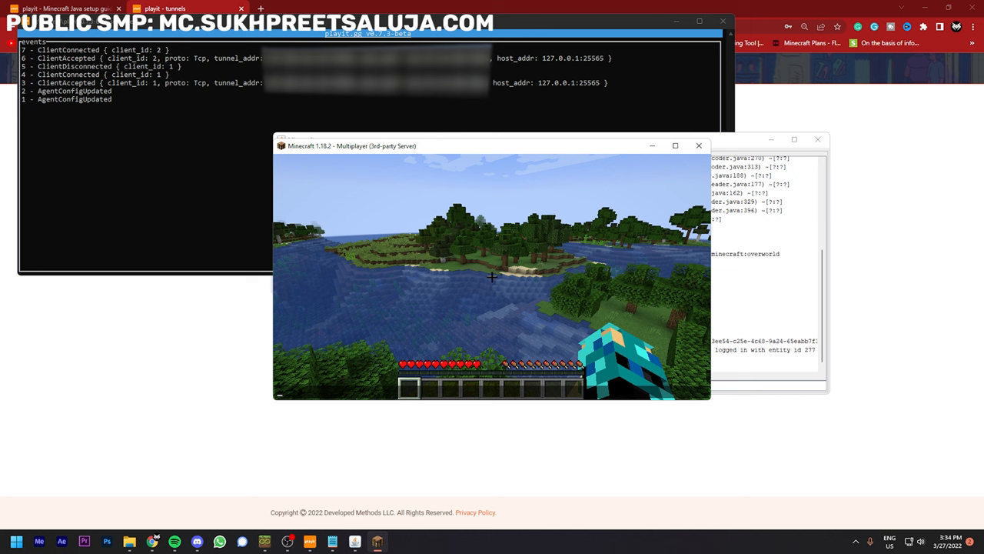
{"action": "type", "text": "sdfadf"}
{"action": "key", "text": "Return"}
Step: Run 'op <player>' in the server console, then use /gamemode creative and fly in third-person view
{"action": "key", "text": "alt+Tab"}
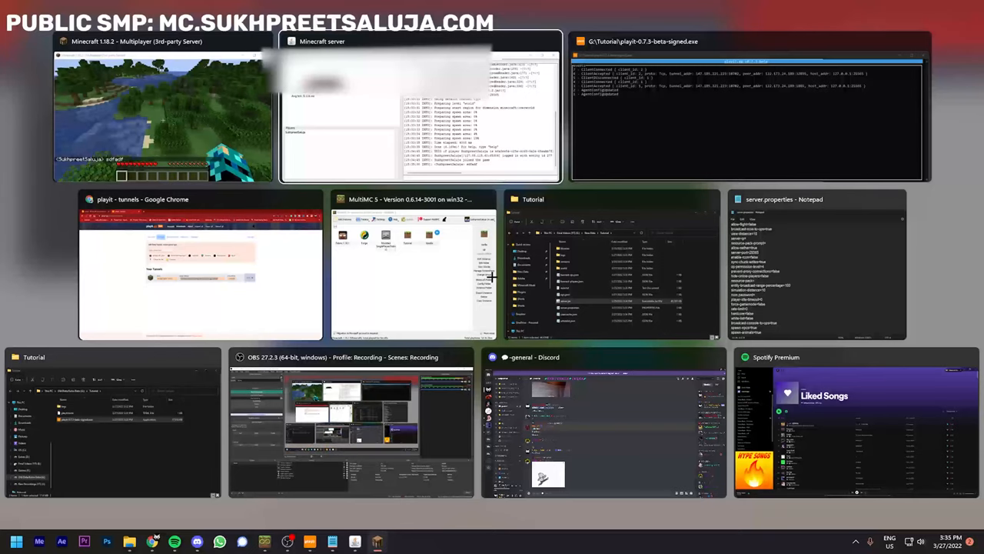
{"action": "left_click", "coordinate": [394, 162]}
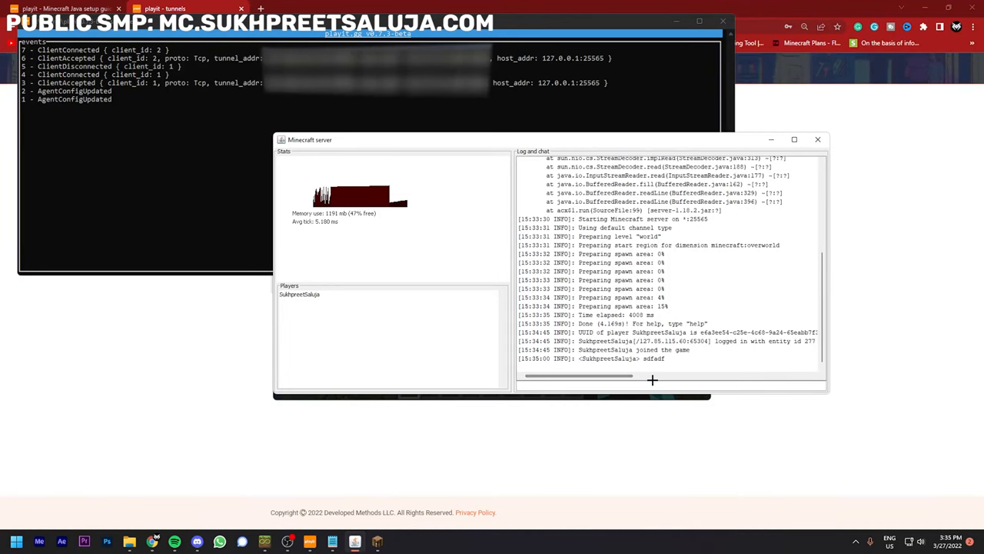
{"action": "type", "text": "op Sukhpr"}
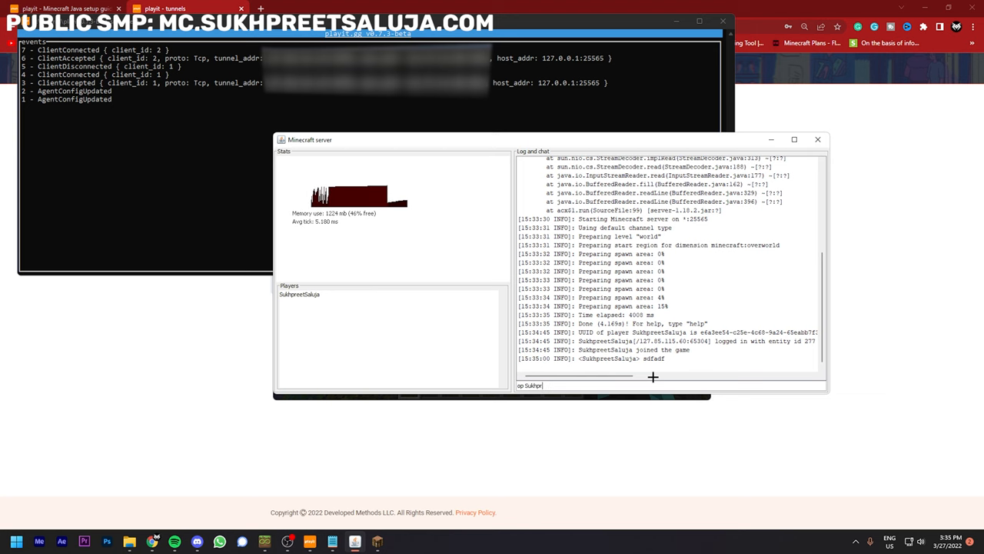
{"action": "type", "text": "eetSaluja"}
{"action": "key", "text": "Return"}
{"action": "key", "text": "alt+Tab"}
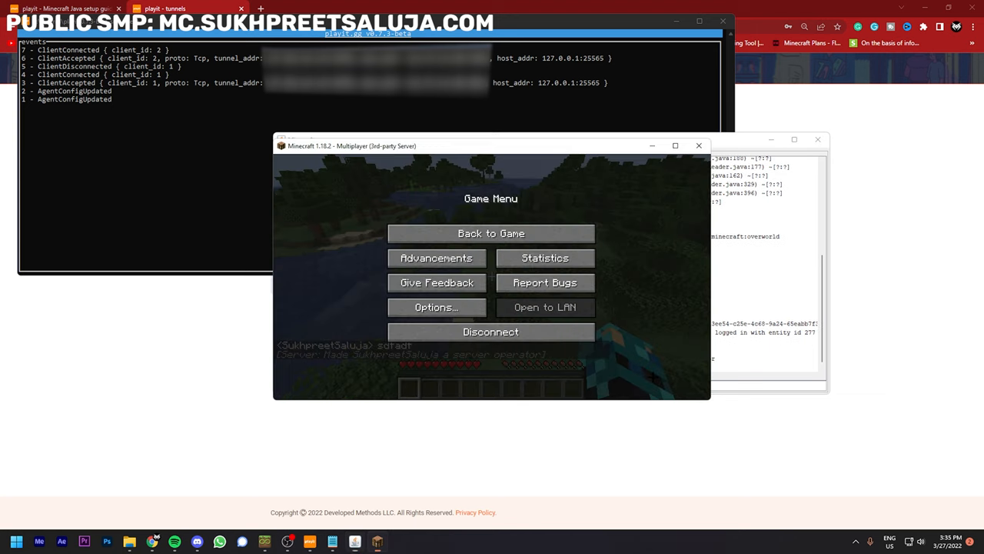
{"action": "key", "text": "Escape"}
{"action": "type", "text": "/gamemode creative"}
{"action": "key", "text": "Return"}
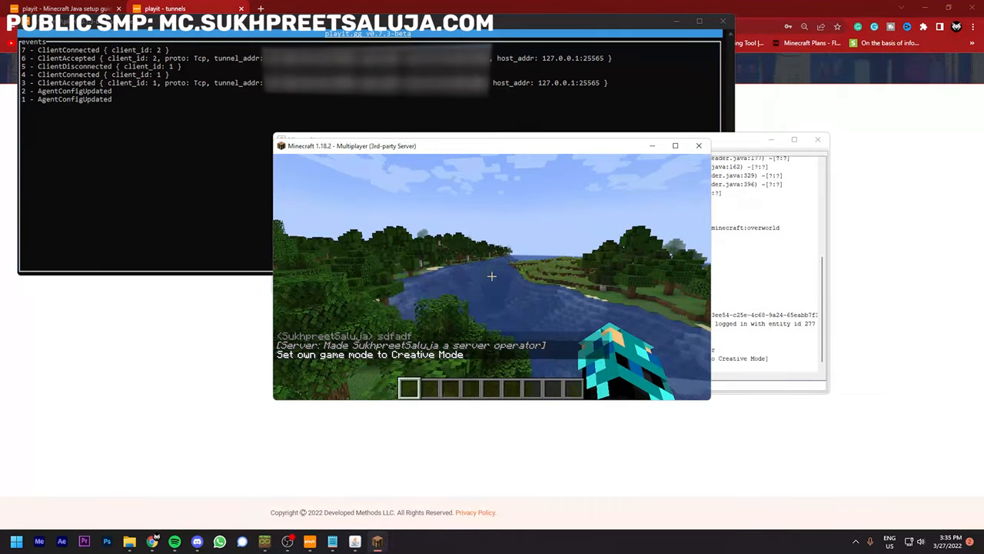
{"action": "key", "text": "space"}
{"action": "key", "text": "space"}
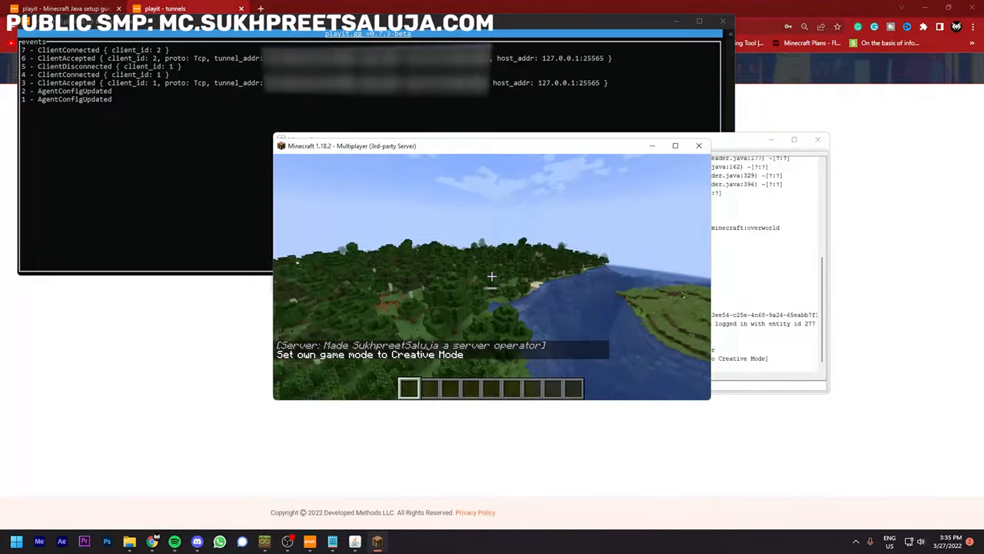
{"action": "key", "text": "F5"}
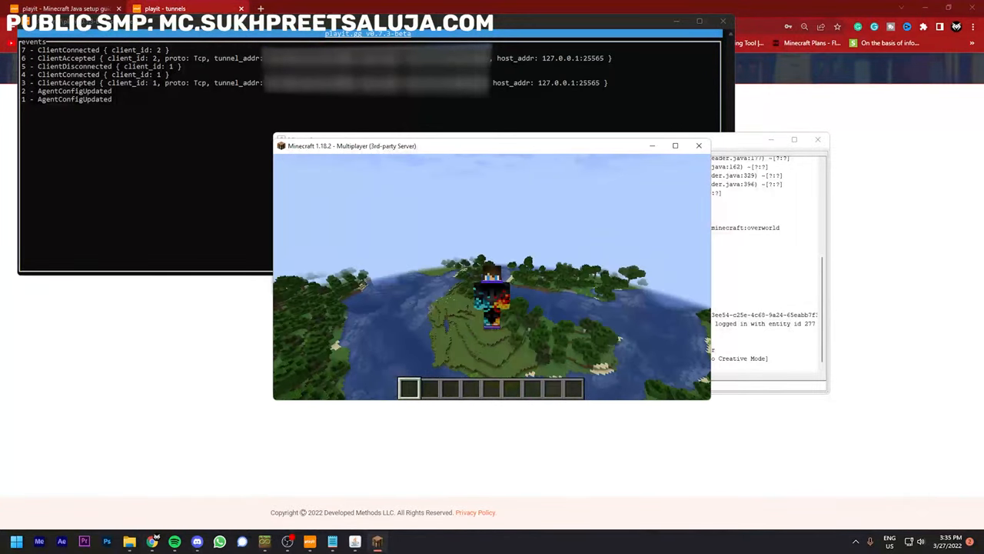